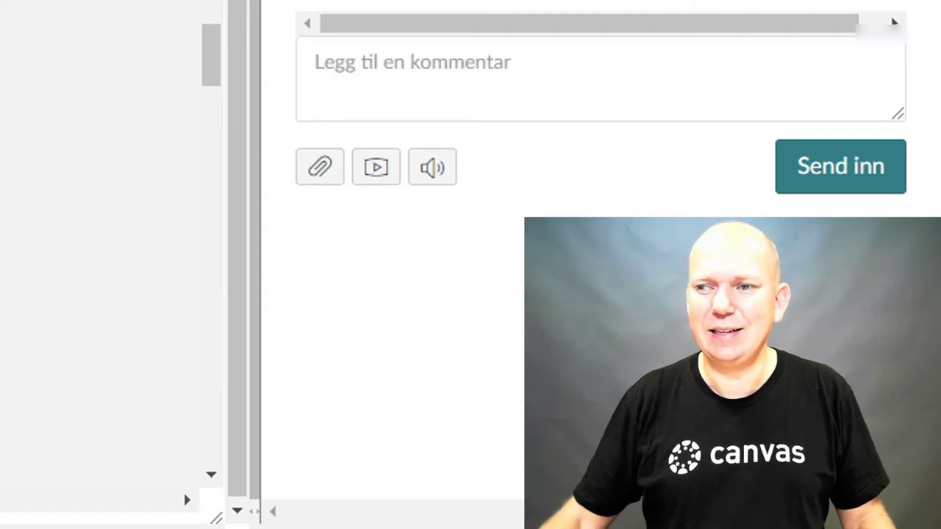
- Enter the sample text "hdhf sdhfi dhoauih dofhoasdu" as a comment on the assignment
click(343, 66)
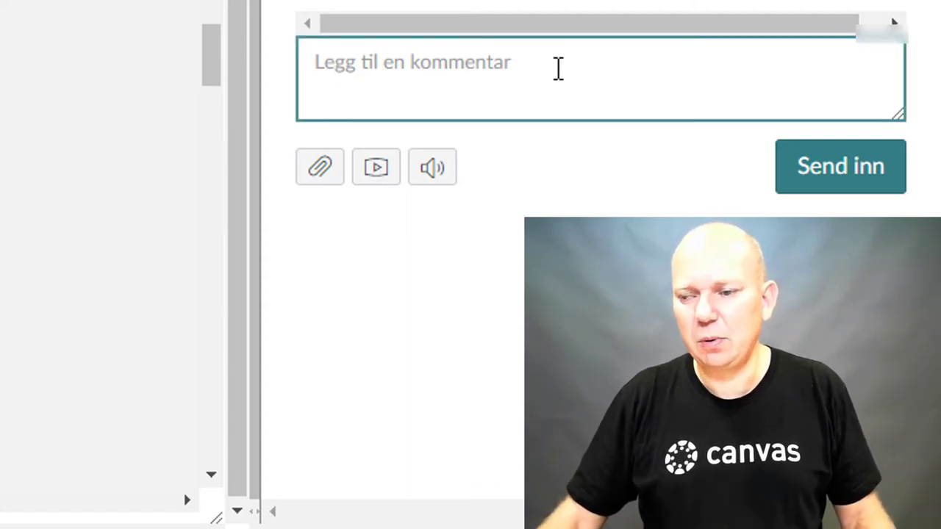
text(hdhf s)
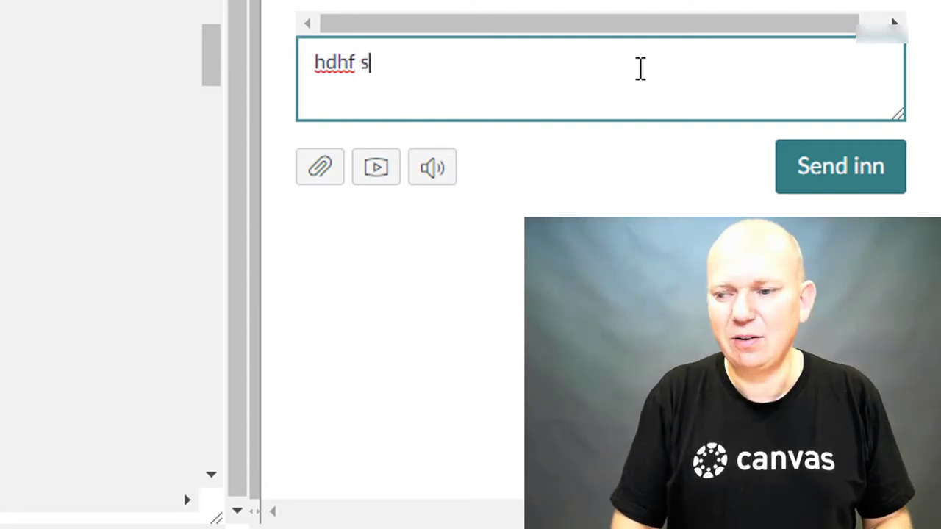
text(dhfi dhoauih dofhoasdu)
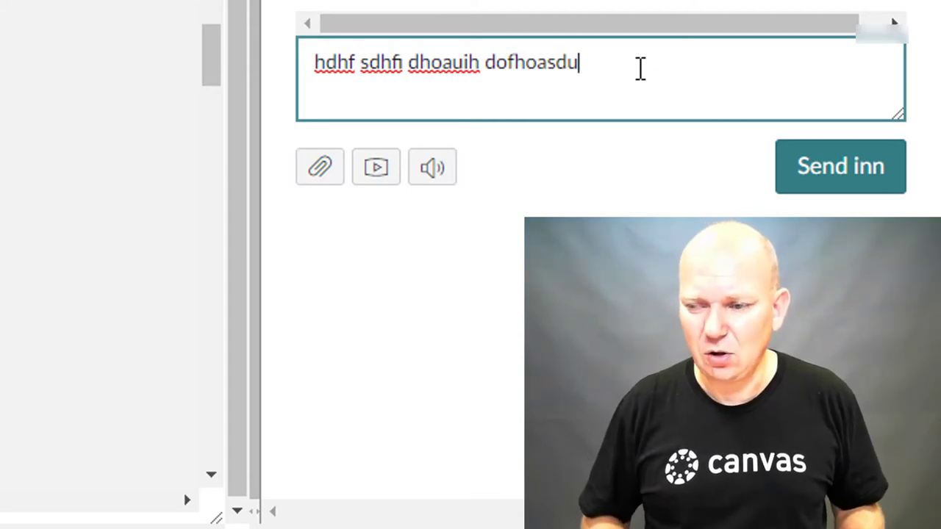
- Delete all of the sample text from the assignment comment
key(BackSpace)
key(BackSpace)
key(BackSpace)
key(BackSpace)
key(BackSpace)
key(BackSpace)
key(BackSpace)
key(BackSpace)
key(BackSpace)
key(BackSpace)
key(BackSpace)
key(BackSpace)
key(BackSpace)
key(BackSpace)
key(BackSpace)
key(BackSpace)
key(BackSpace)
key(BackSpace)
key(BackSpace)
key(BackSpace)
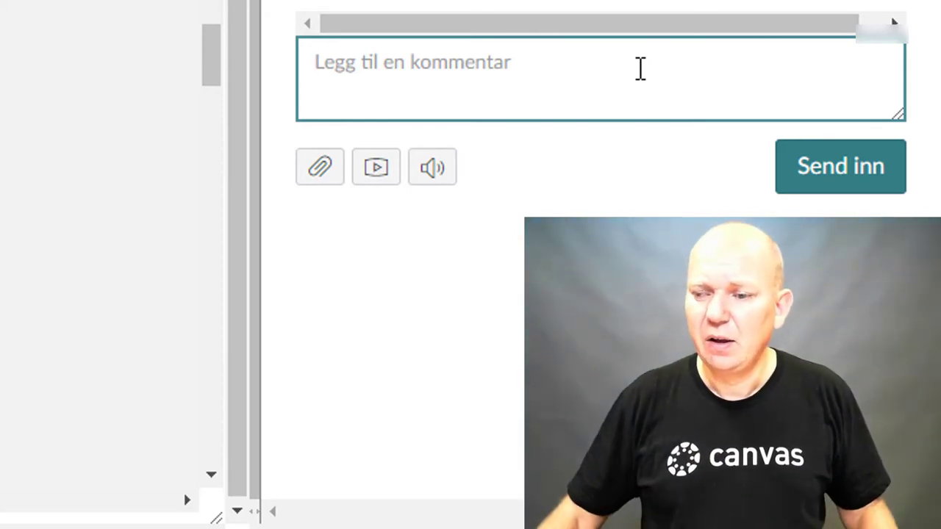
- Dictate an assignment comment in English and Norwegian using speech to text, and stop the recording to insert it
click(434, 169)
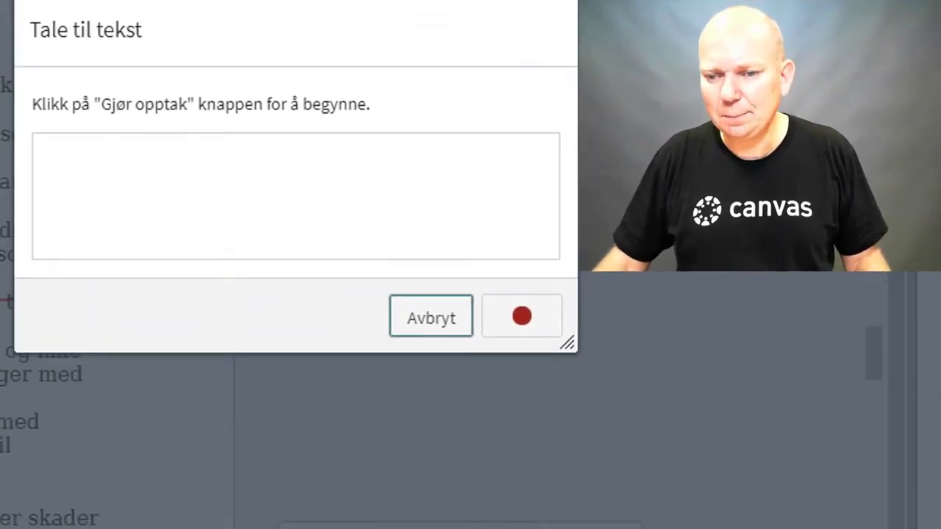
click(250, 194)
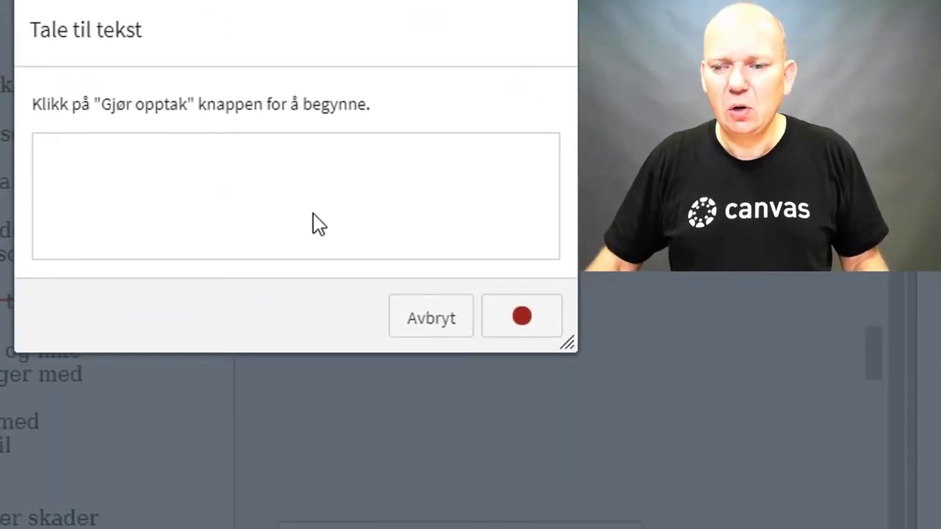
click(527, 324)
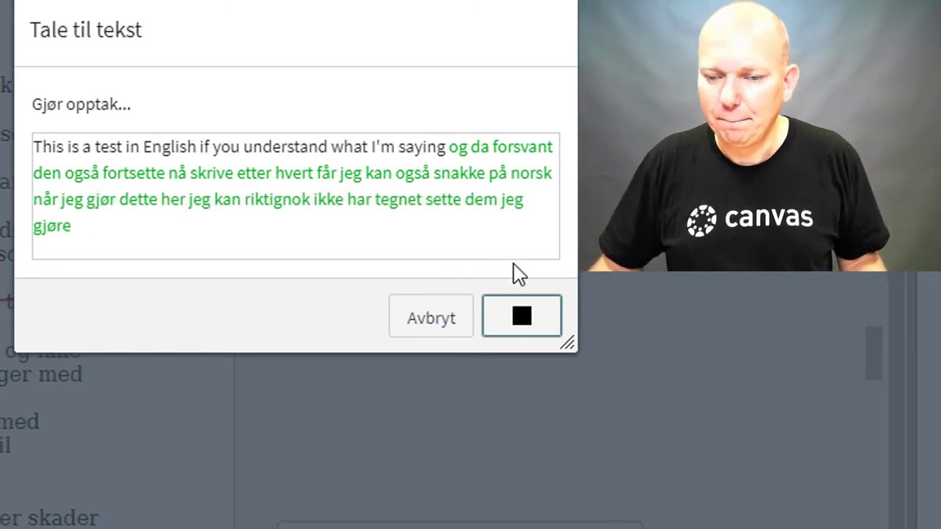
click(522, 317)
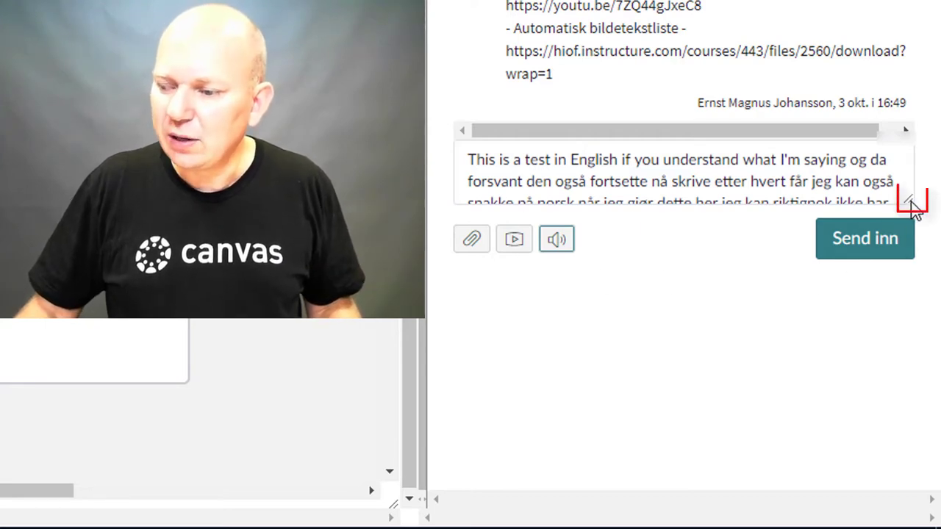
- Enlarge the comment box to fit the whole dictated text and delete that text
drag(912, 213, 917, 347)
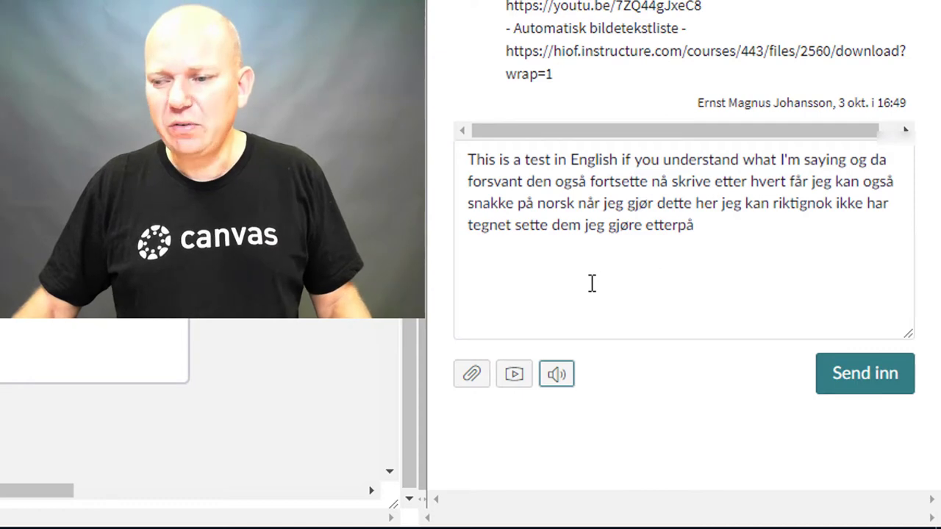
click(516, 276)
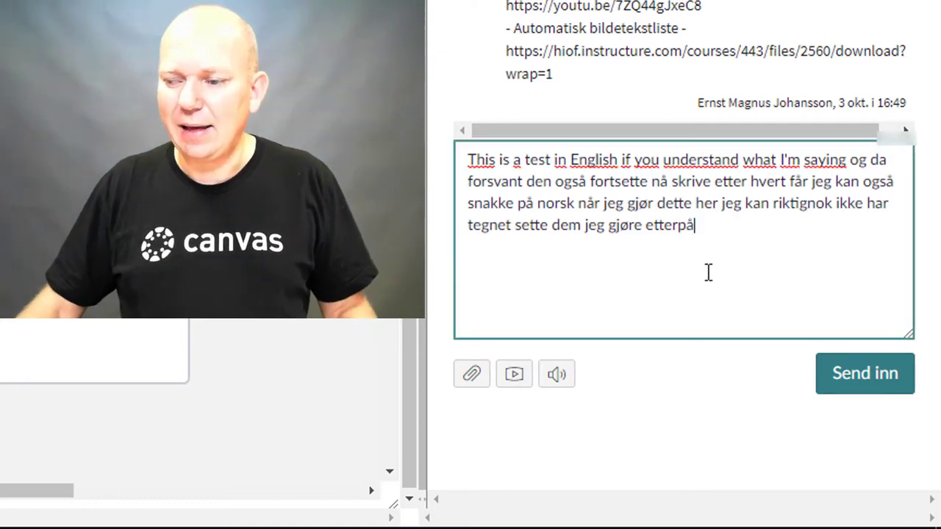
drag(739, 221, 448, 164)
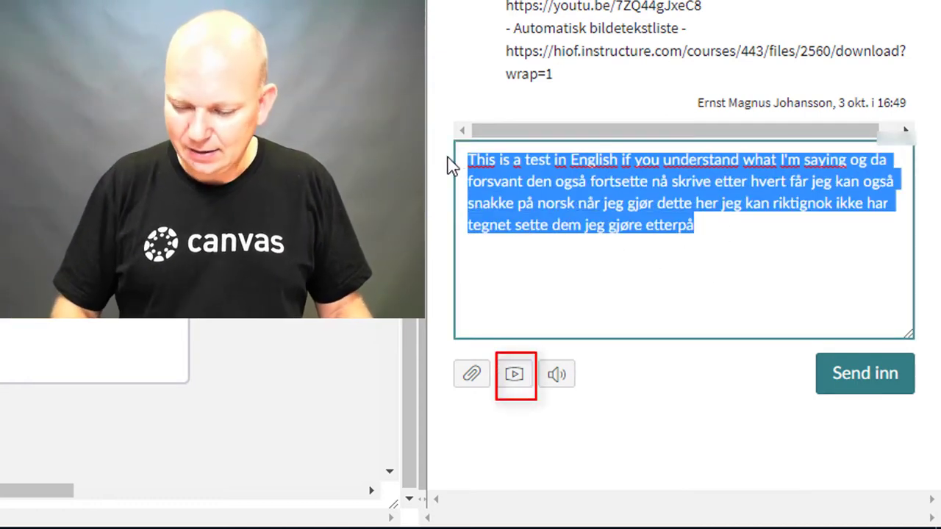
key(BackSpace)
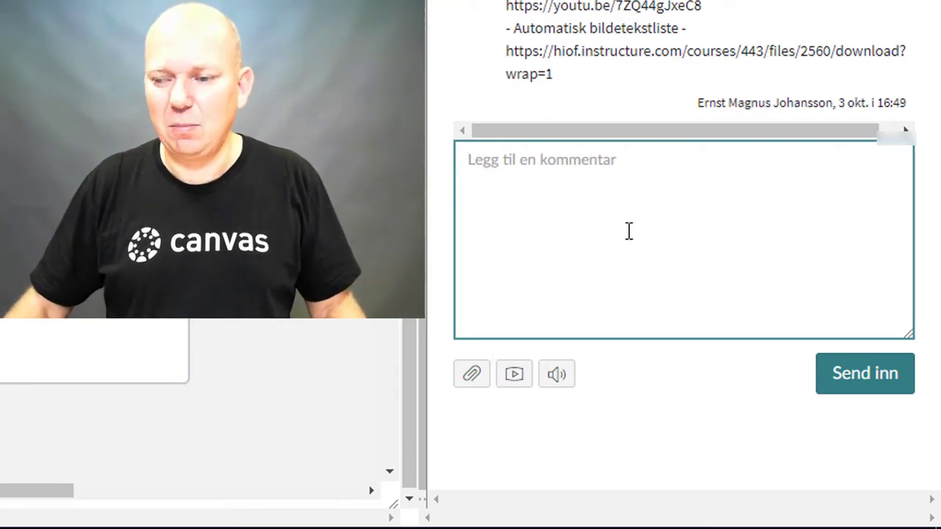
- Record an audio-only media comment, allowing Flash Player to access the camera and microphone, and stop the recording
click(514, 376)
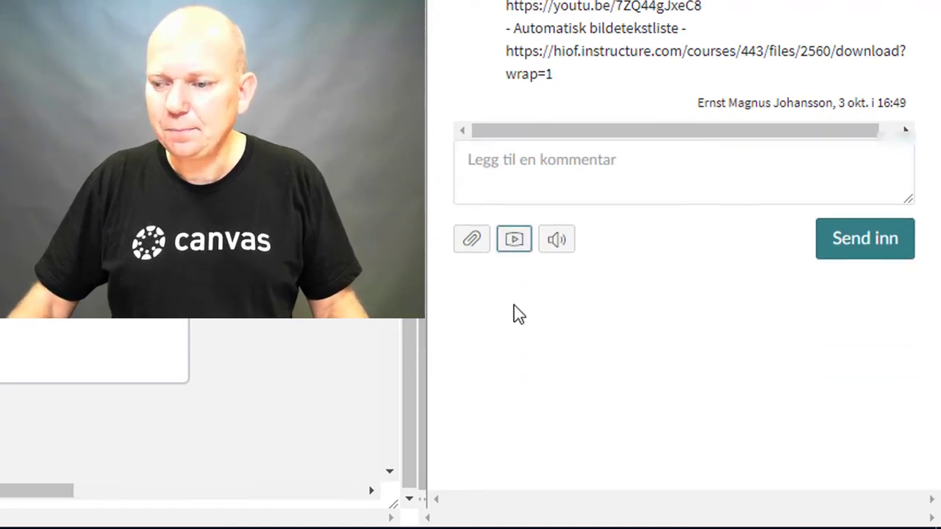
click(515, 247)
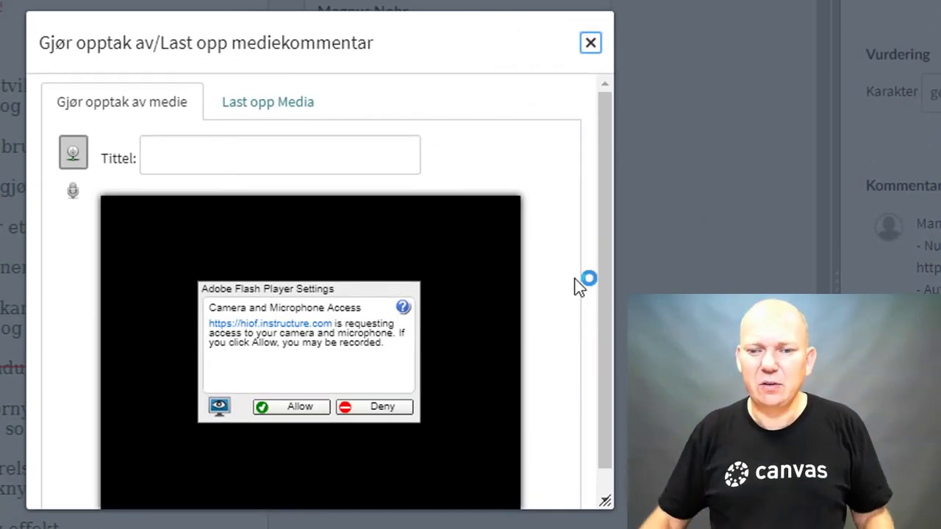
click(76, 193)
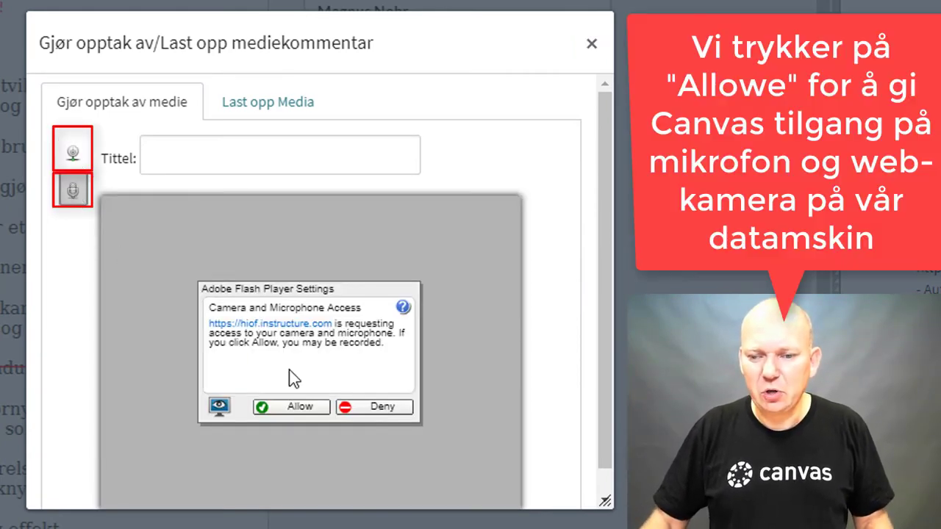
click(302, 409)
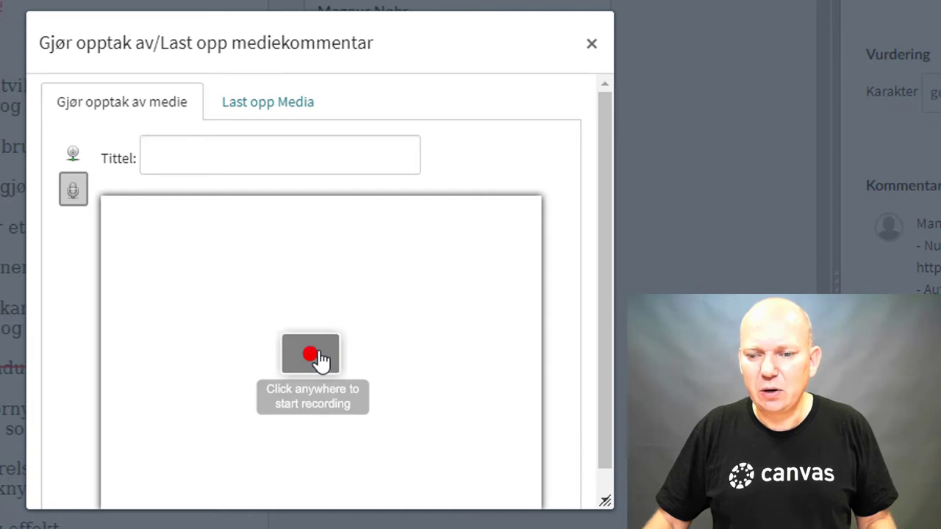
click(321, 360)
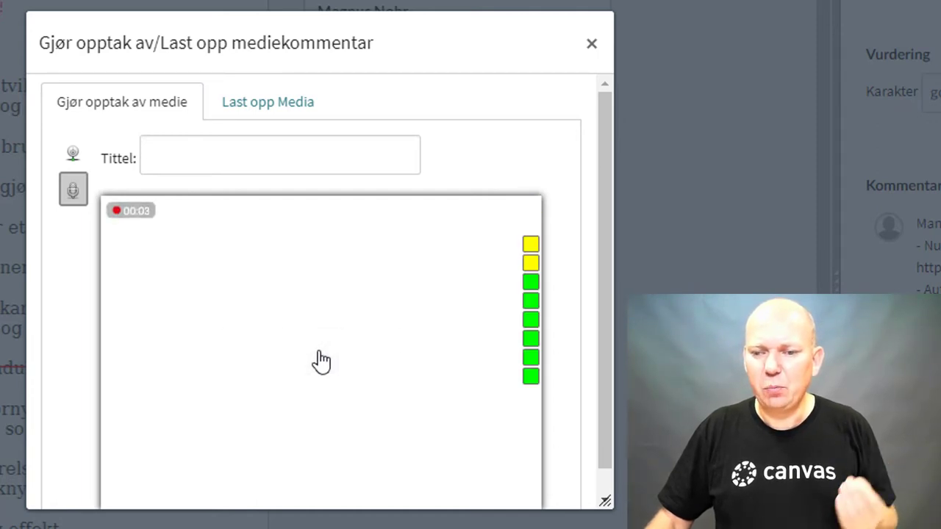
click(322, 361)
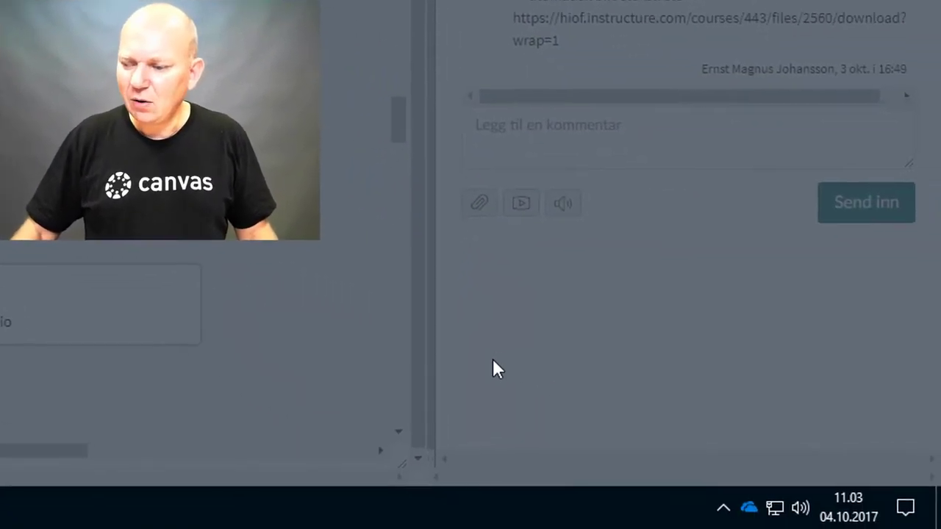
- In the Windows sound settings, set the LifeCam Studio desktop microphone's level to 47 and make it the default recording device
right_click(802, 513)
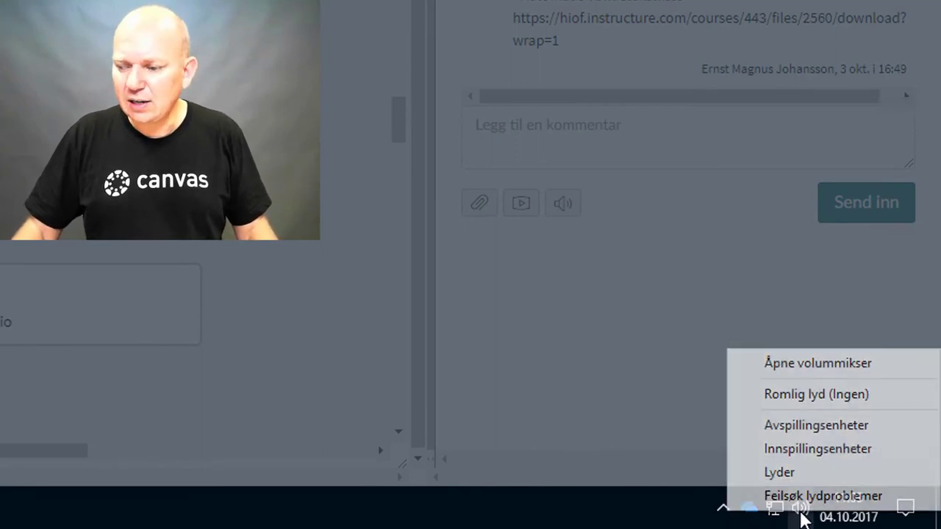
click(809, 450)
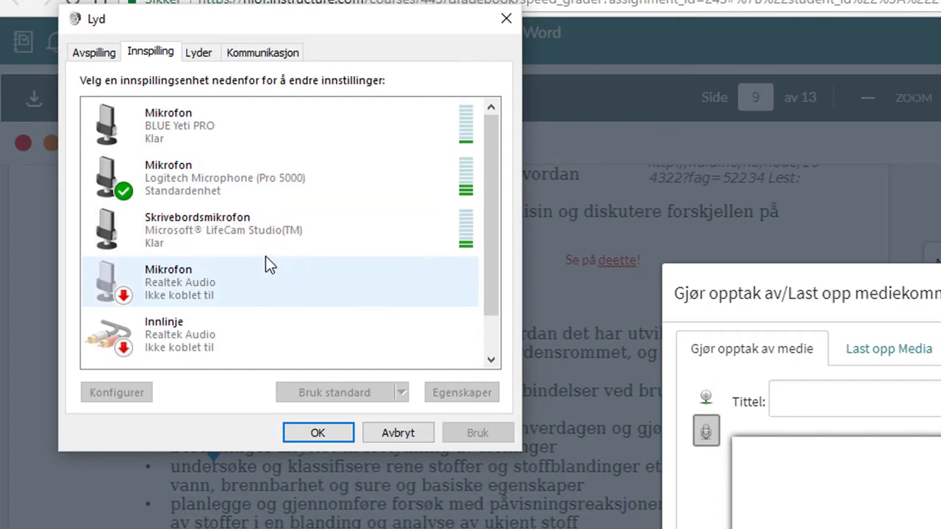
click(248, 228)
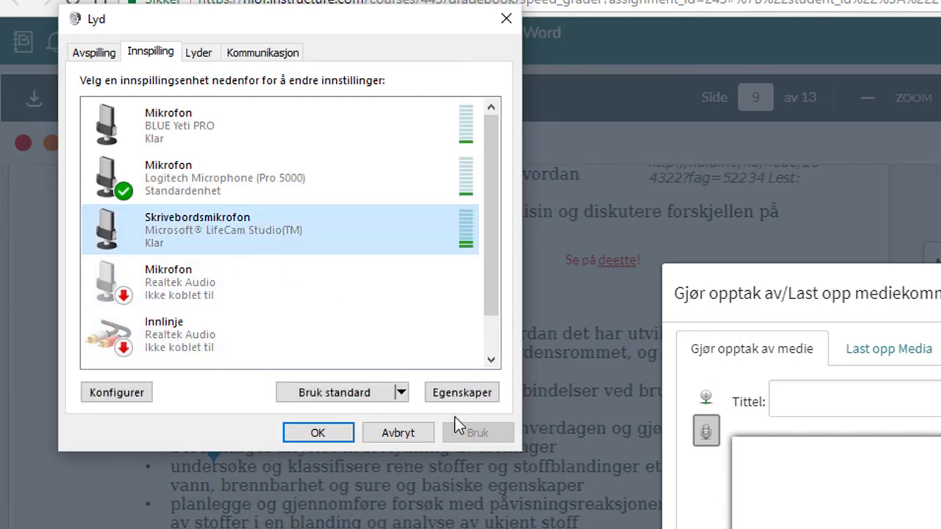
click(473, 395)
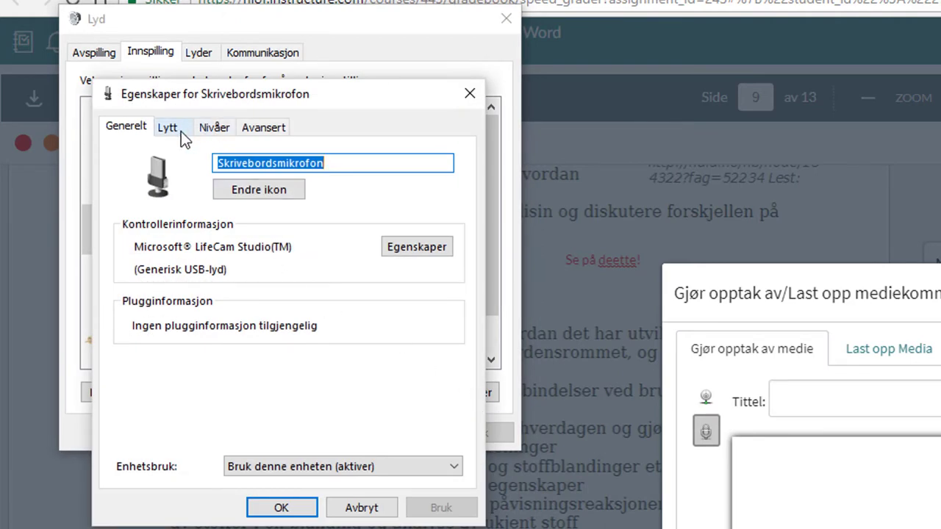
click(212, 130)
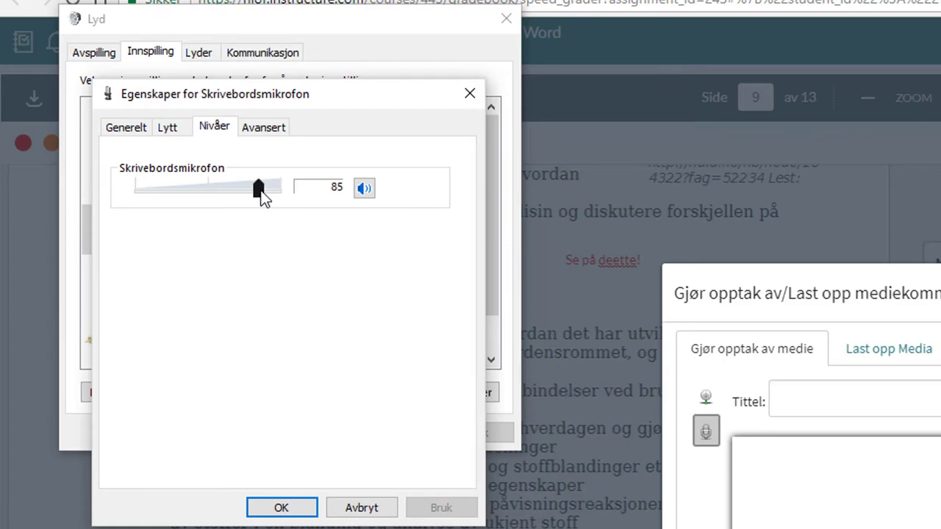
drag(261, 195, 204, 206)
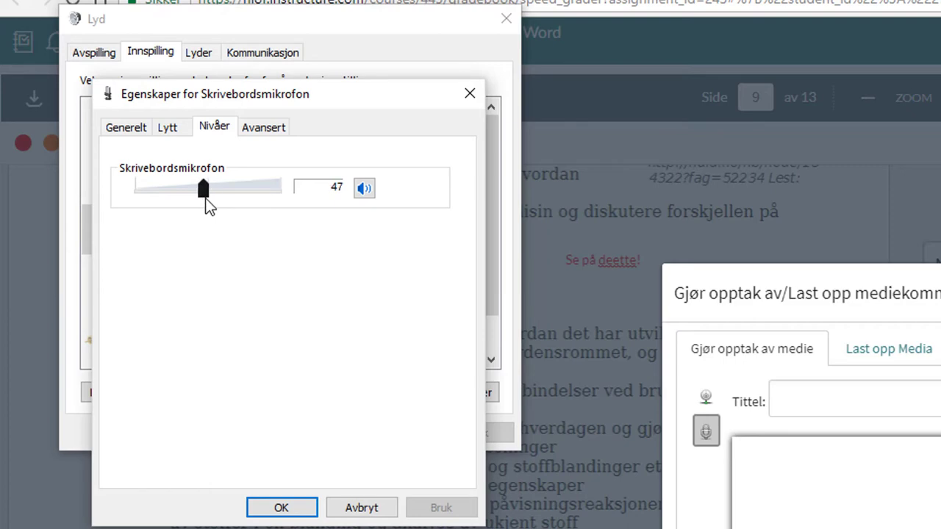
click(289, 509)
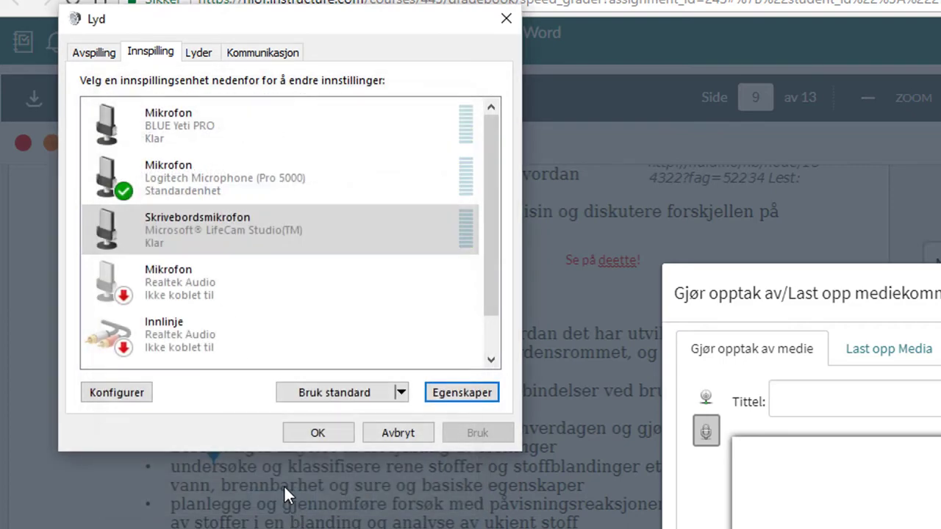
click(340, 385)
click(319, 433)
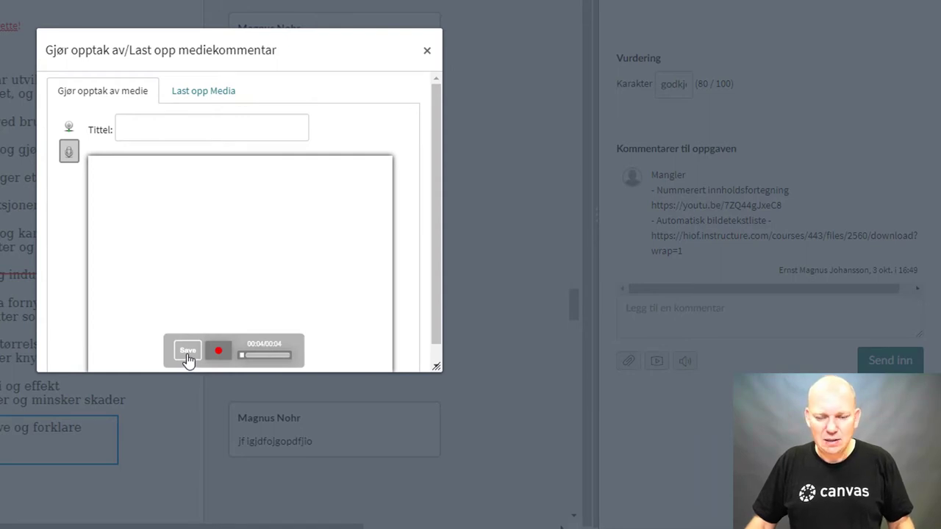
- Discard the audio recording, and record and save a webcam video comment with camera and microphone access allowed
click(427, 52)
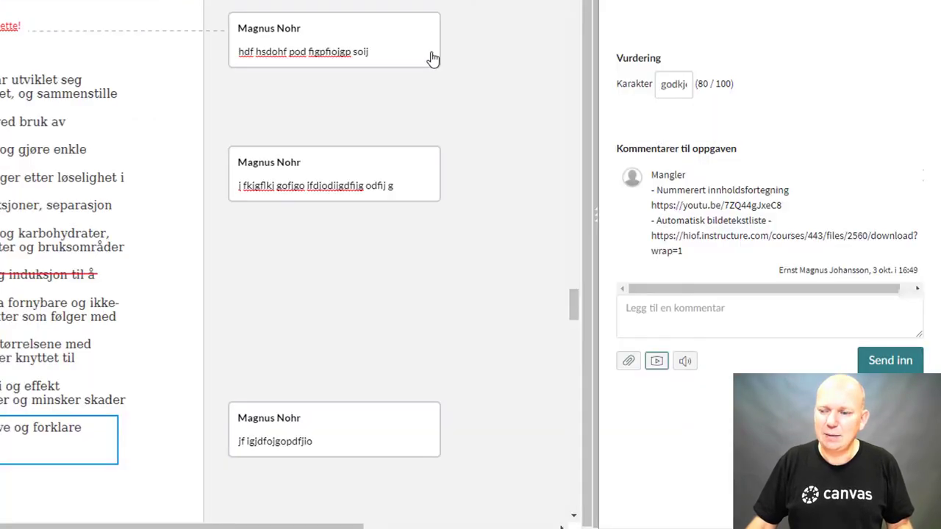
click(657, 363)
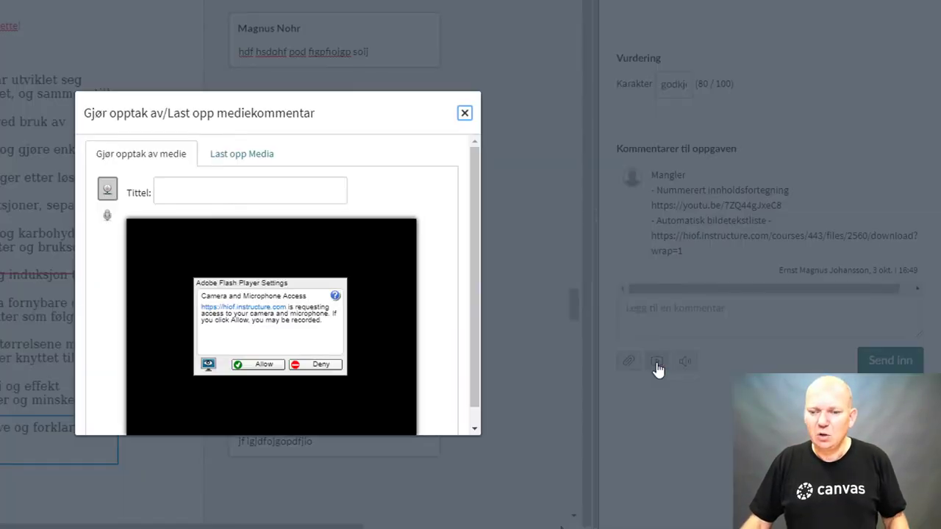
click(264, 365)
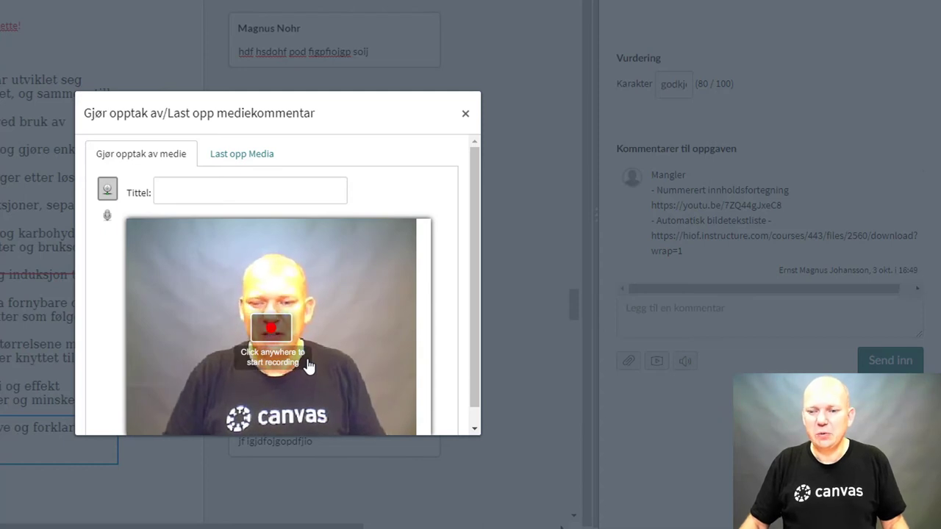
click(274, 328)
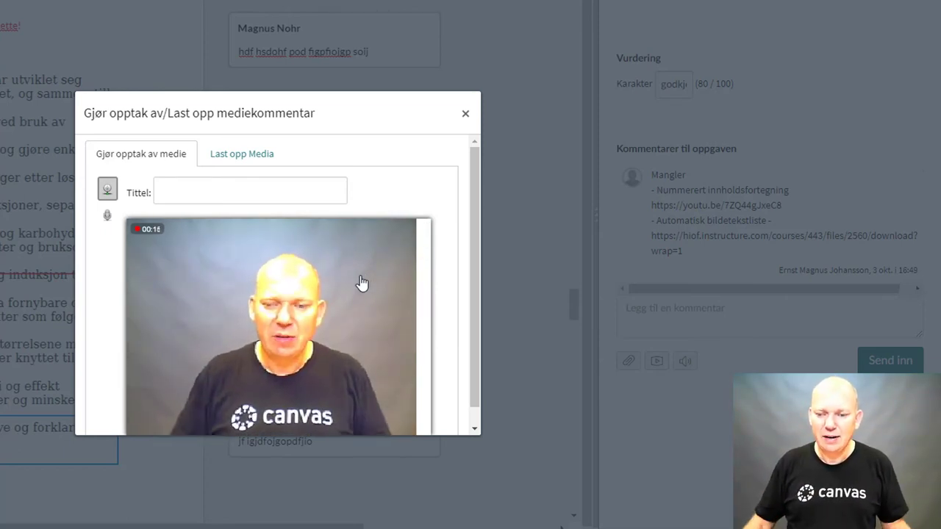
click(272, 326)
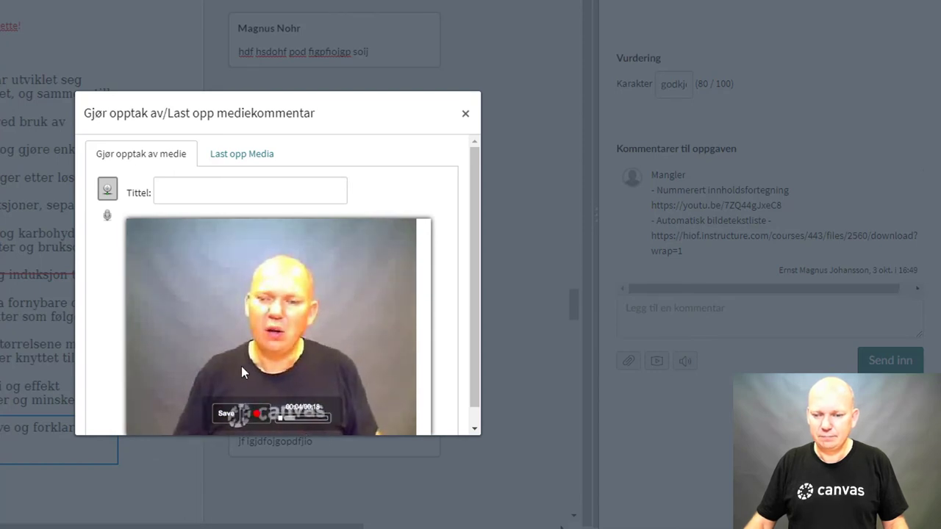
click(227, 415)
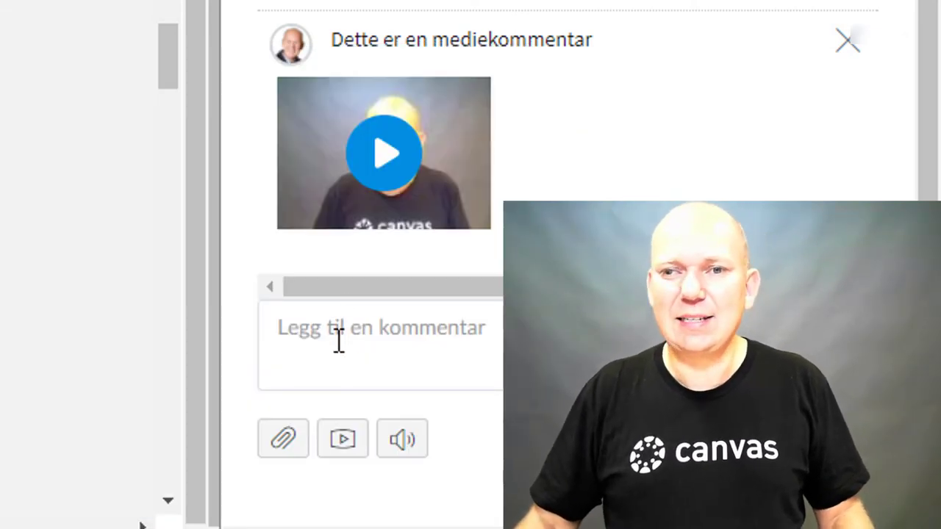
- Attach the video file infofilm uke 40.mp4 to a new assignment comment and submit it
click(339, 340)
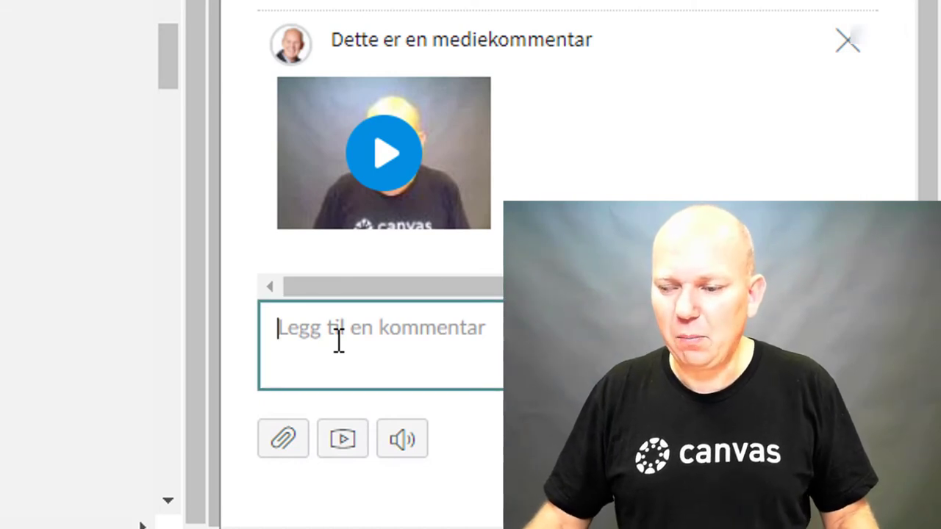
click(283, 441)
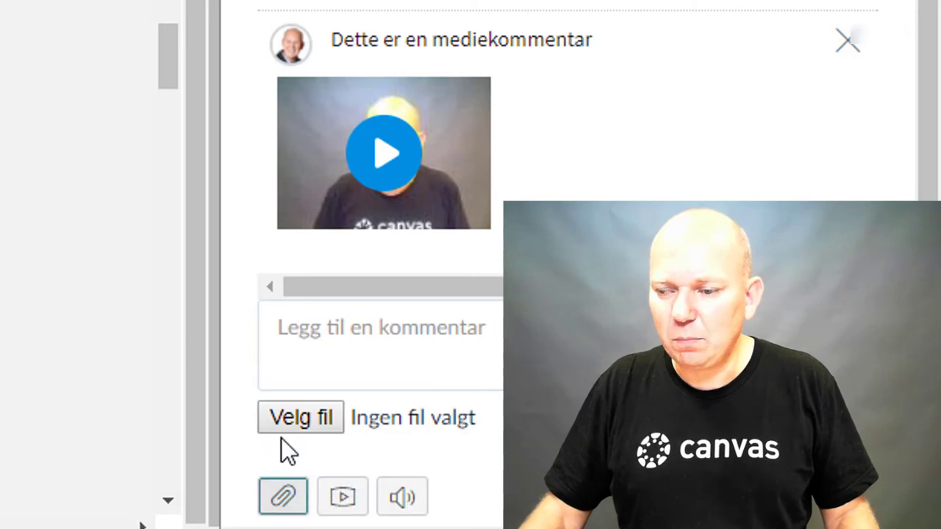
click(322, 415)
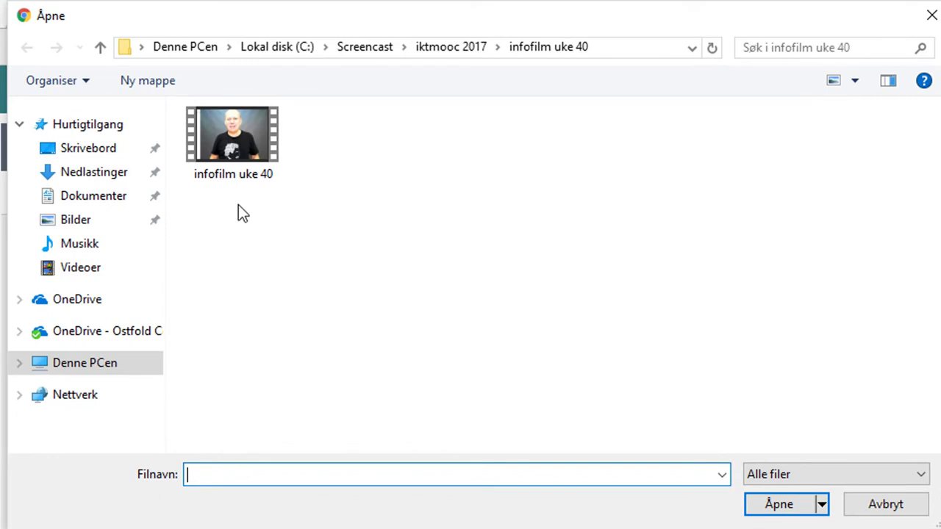
click(136, 83)
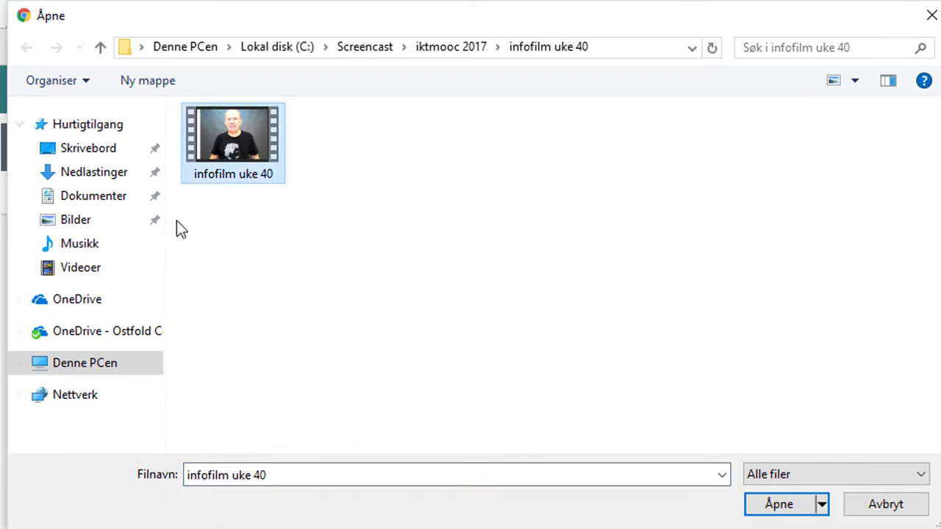
click(790, 513)
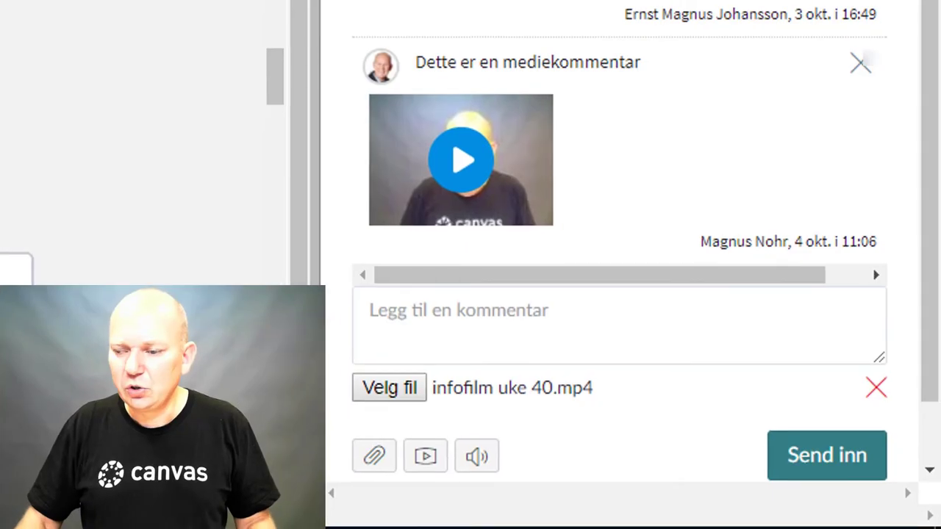
click(782, 462)
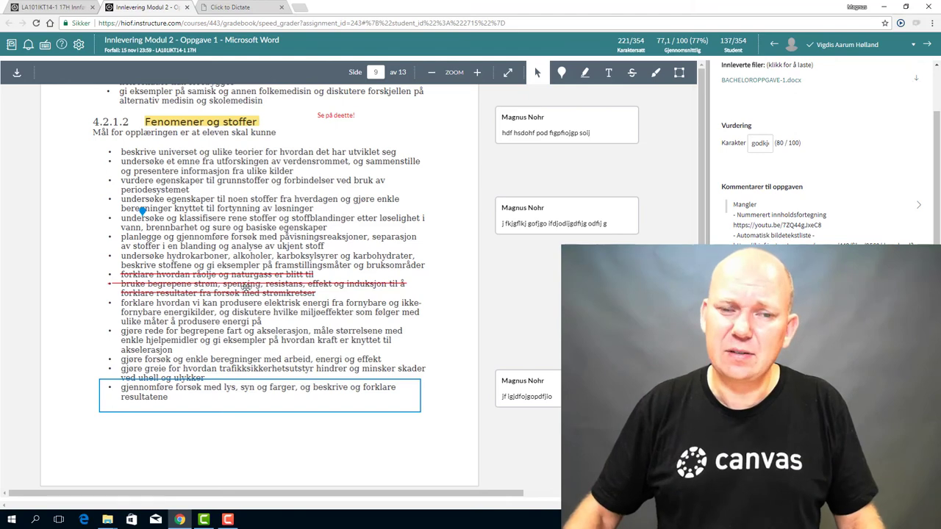
- Search Windows for "sc" and launch the Screencast-O-Matic desktop program
click(35, 520)
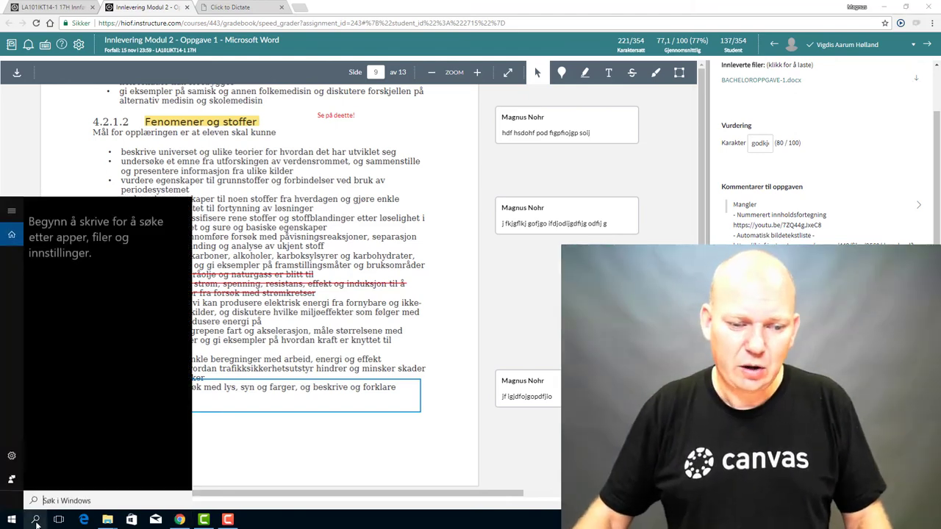
text(sc)
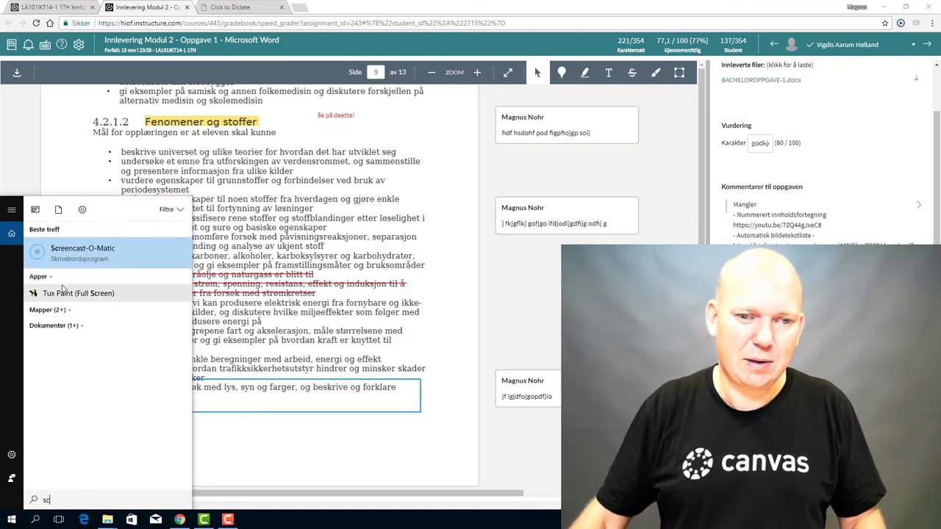
click(98, 257)
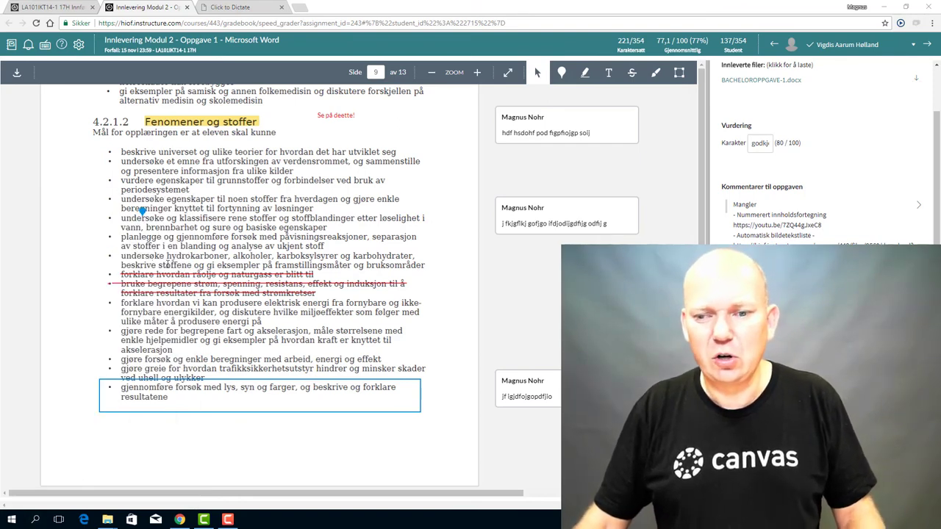